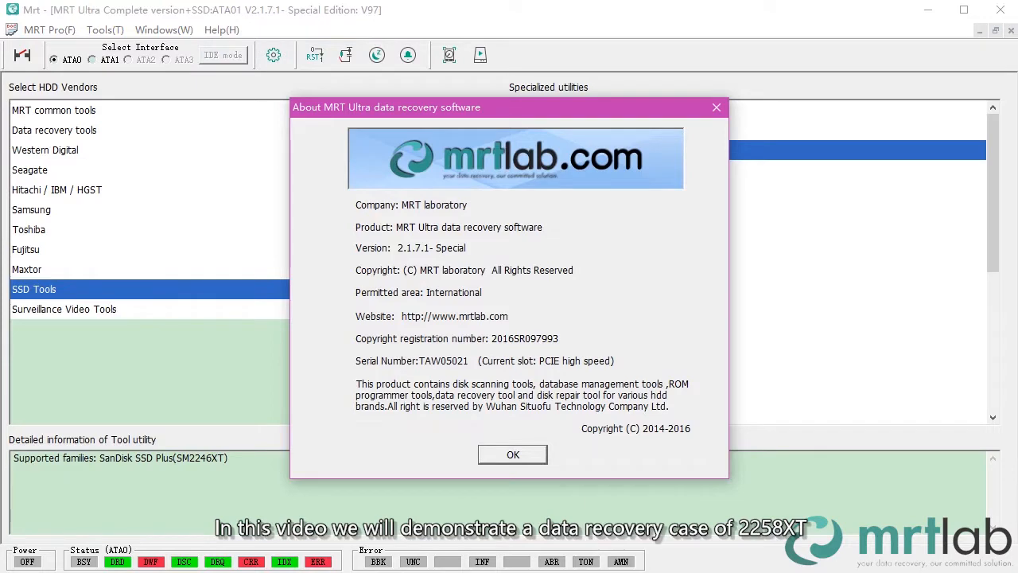
# Power on the ATA0 drive and enter the SanDisk Plus (Silicon Motion) utility with the SM2258XT controller family.
pyautogui.press('Return')
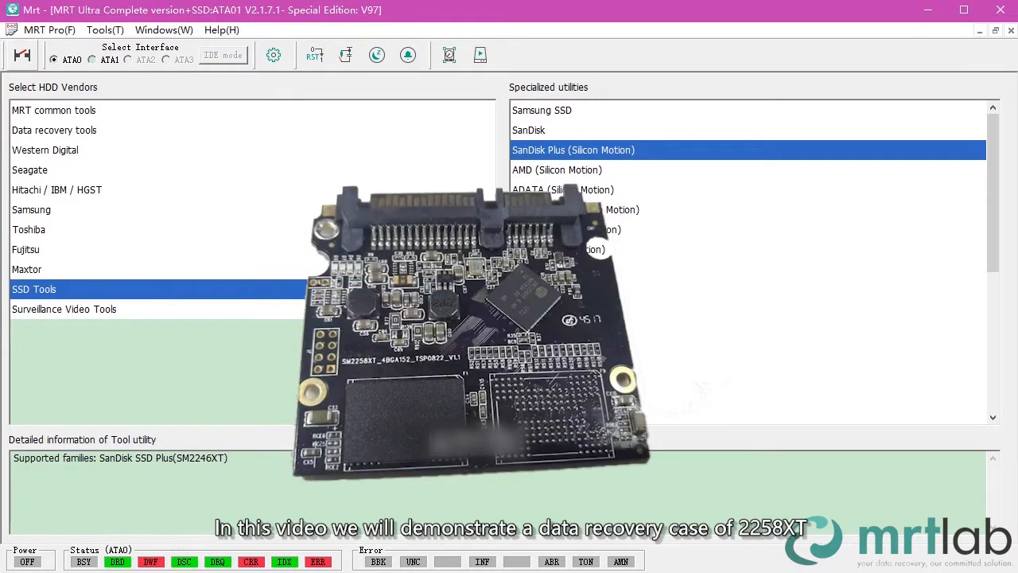
pyautogui.click(22, 55)
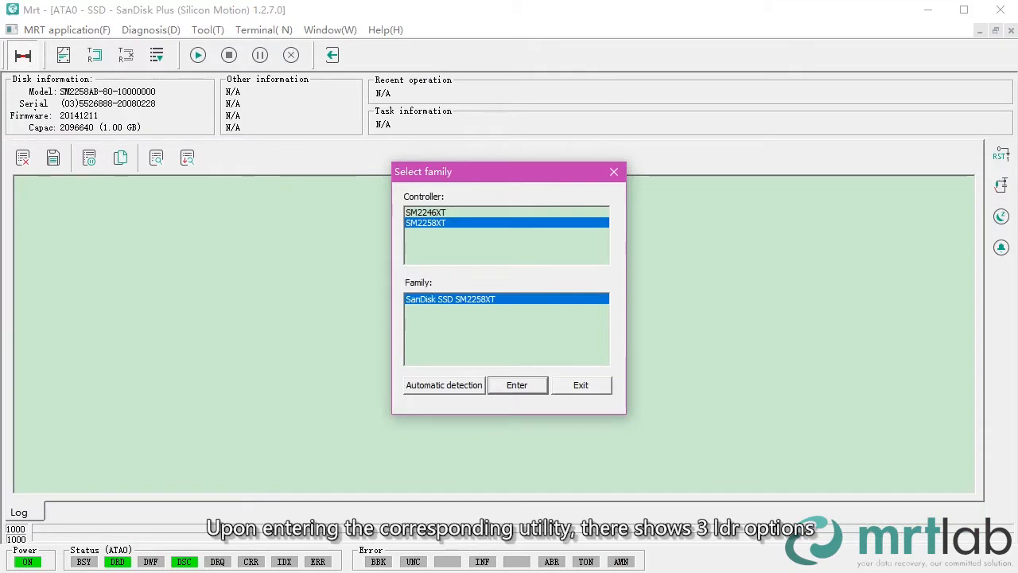
pyautogui.press('Return')
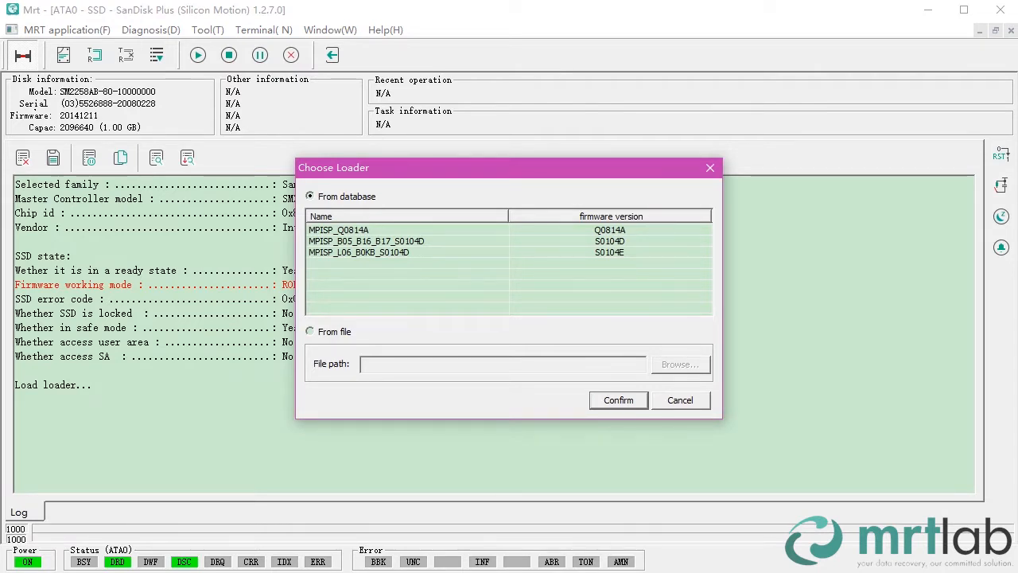
# Load the MPISP_Q0814A loader from the database onto the SSD.
pyautogui.click(338, 229)
pyautogui.press('Return')
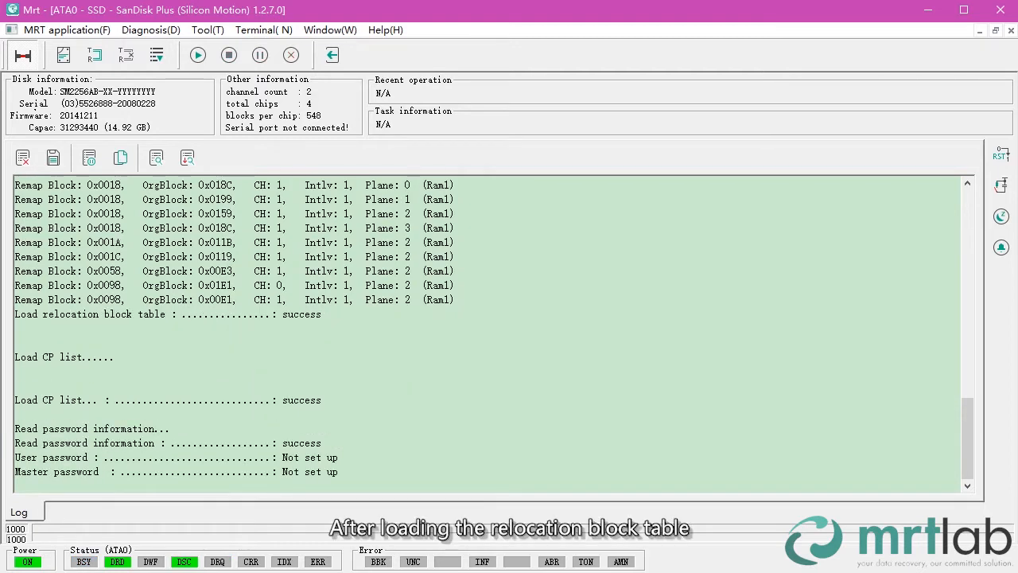
# Examine the log for the SSD's chip ID, vendor and flash type.
pyautogui.moveTo(967, 438); pyautogui.dragTo(966, 289)
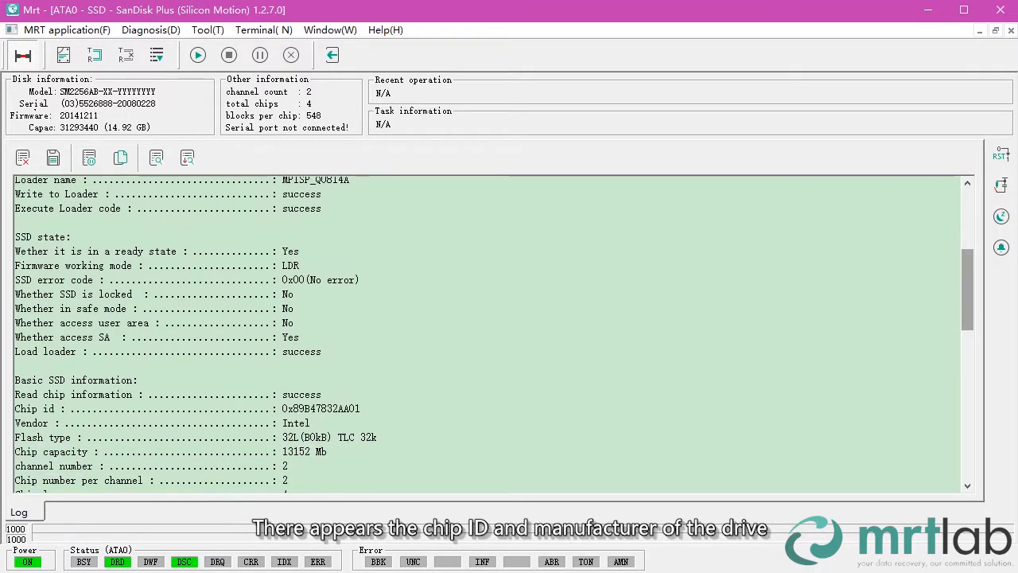
pyautogui.moveTo(278, 408); pyautogui.dragTo(302, 437)
pyautogui.click(313, 423)
pyautogui.click(323, 351)
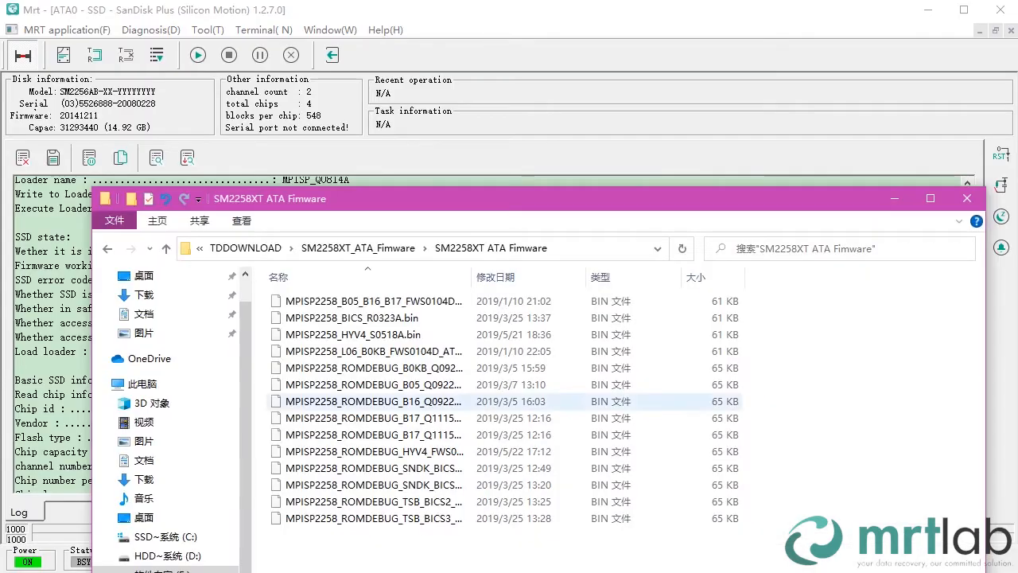
# Copy the full path of the SM2258XT ATA Fimware folder in File Explorer.
pyautogui.click(581, 248)
pyautogui.hotkey('ctrl', 'c')
pyautogui.rightClick(581, 248)
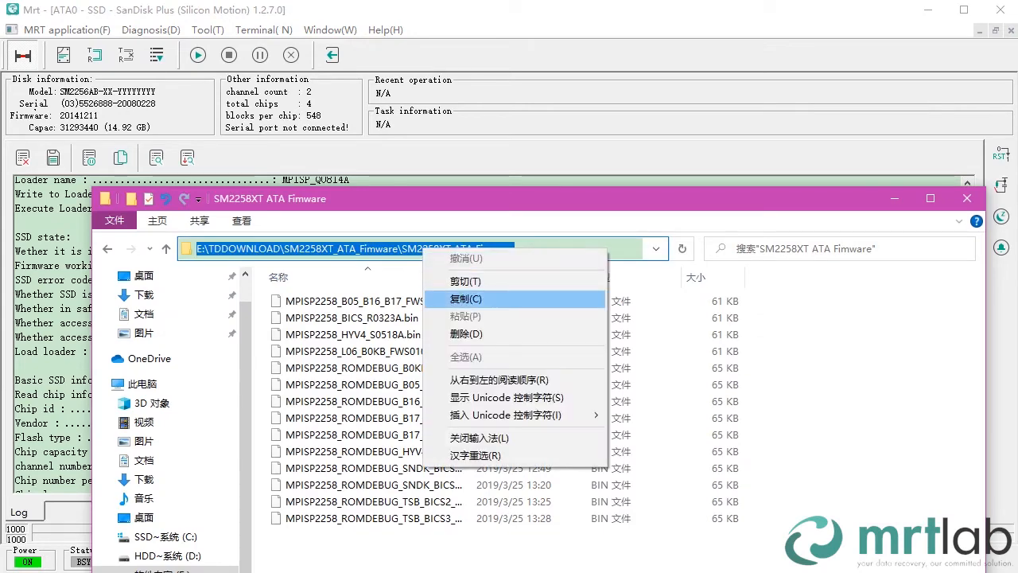
pyautogui.click(609, 293)
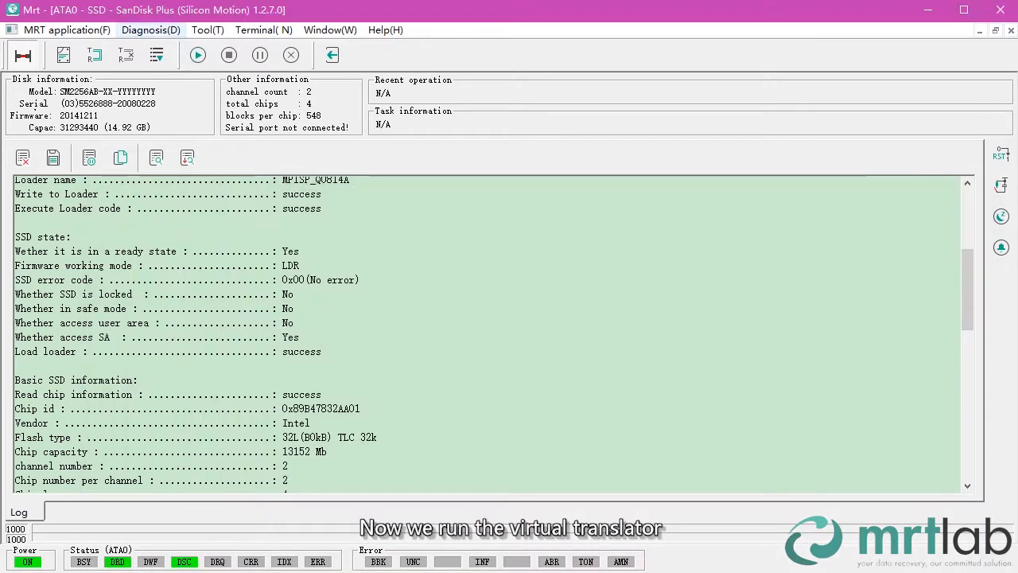
# Create the virtual translator using MPISP2258_ROMDEBUG_B0KB_Q0922D0_ATA.bin from the E:\TDDOWNLOAD\SM2258XT_ATA_Fimware\SM2258XT ATA Fimware folder as the ROM debug file.
pyautogui.click(151, 30)
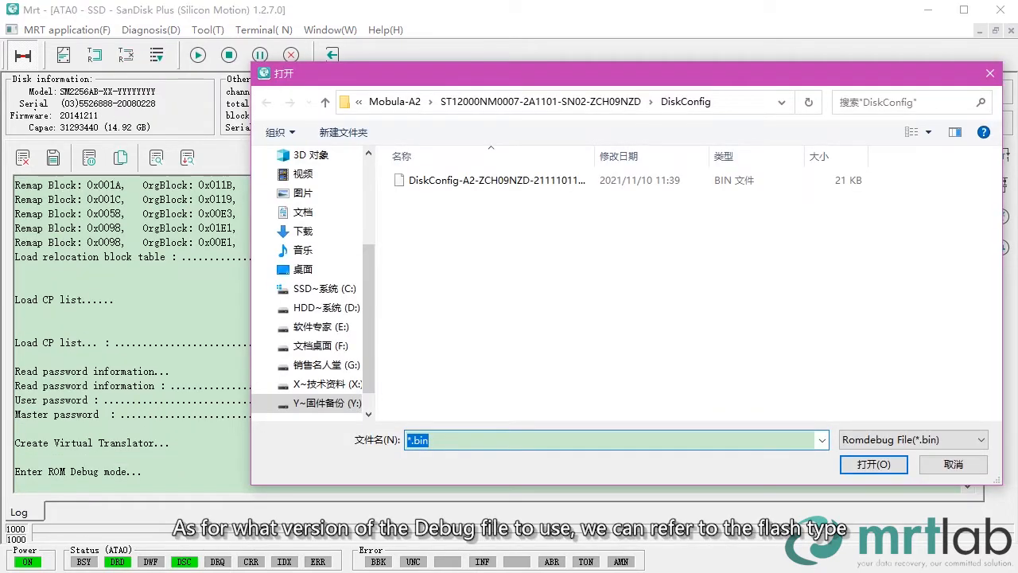
pyautogui.rightClick(441, 440)
pyautogui.click(462, 509)
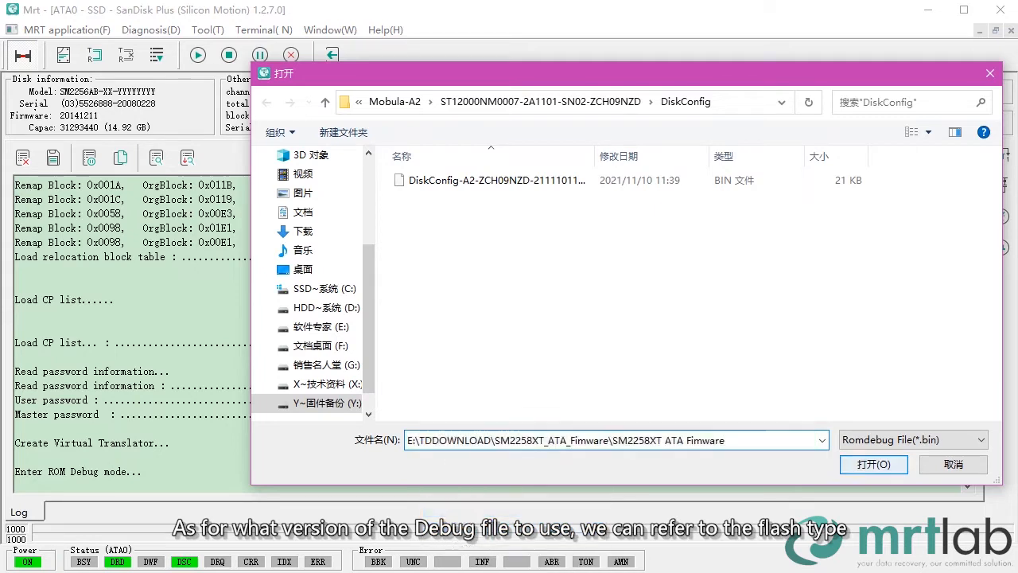
pyautogui.press('Return')
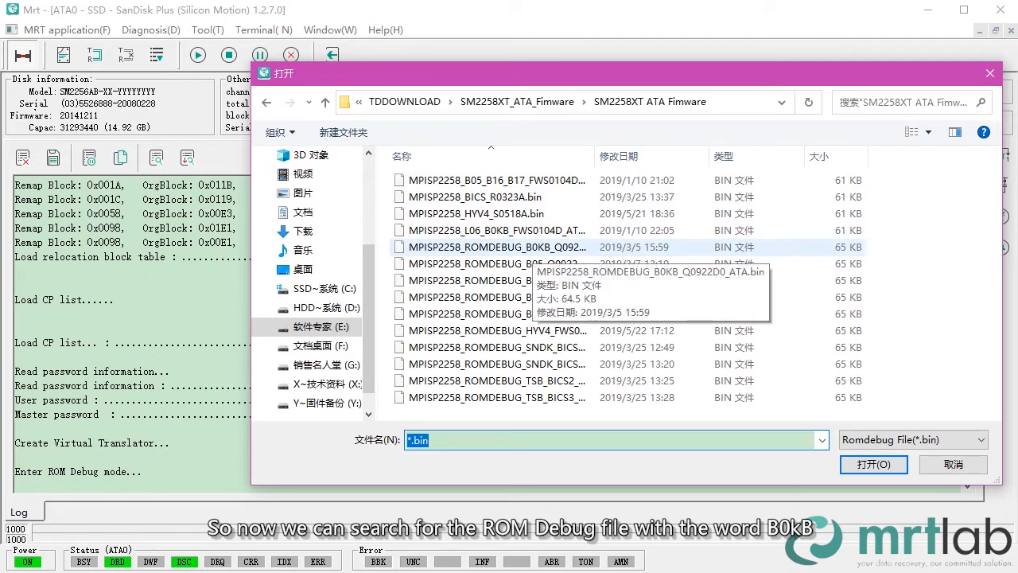
pyautogui.click(525, 247)
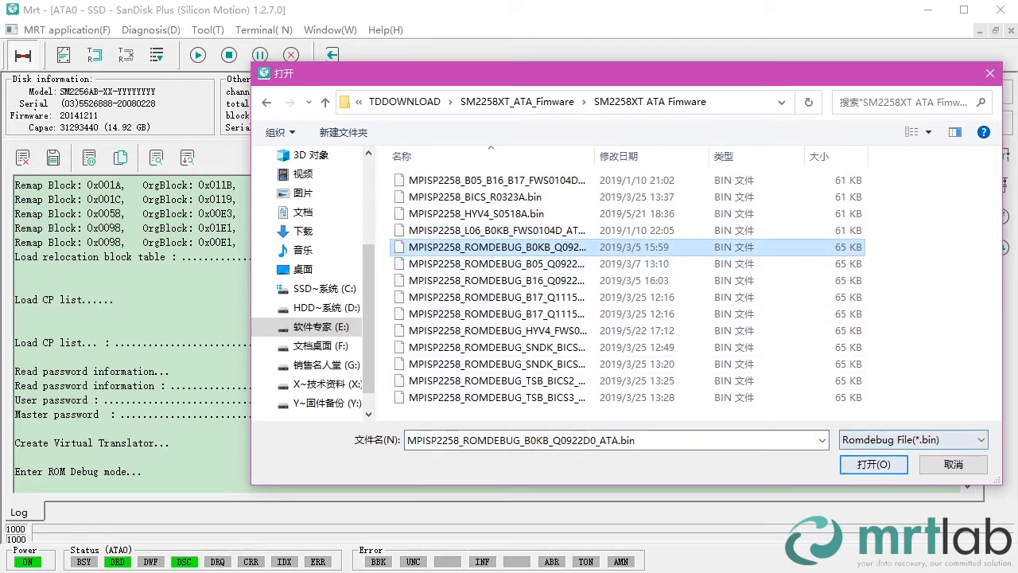
pyautogui.click(873, 464)
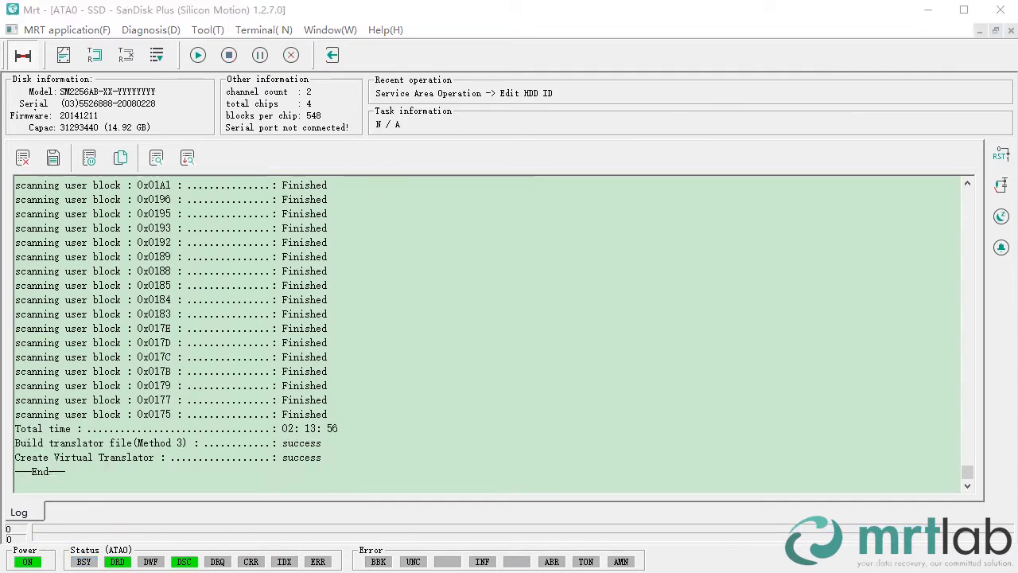
# Copy the decimal value of the estimated hard drive capacity from the translator-building log.
pyautogui.moveTo(967, 473); pyautogui.dragTo(967, 347)
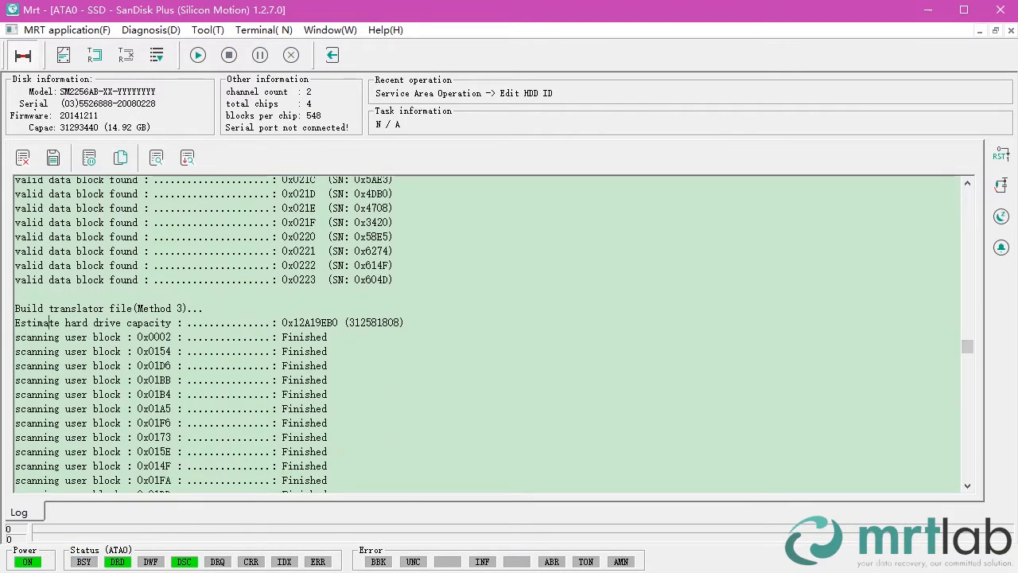
pyautogui.moveTo(15, 323); pyautogui.dragTo(401, 322)
pyautogui.click(329, 337)
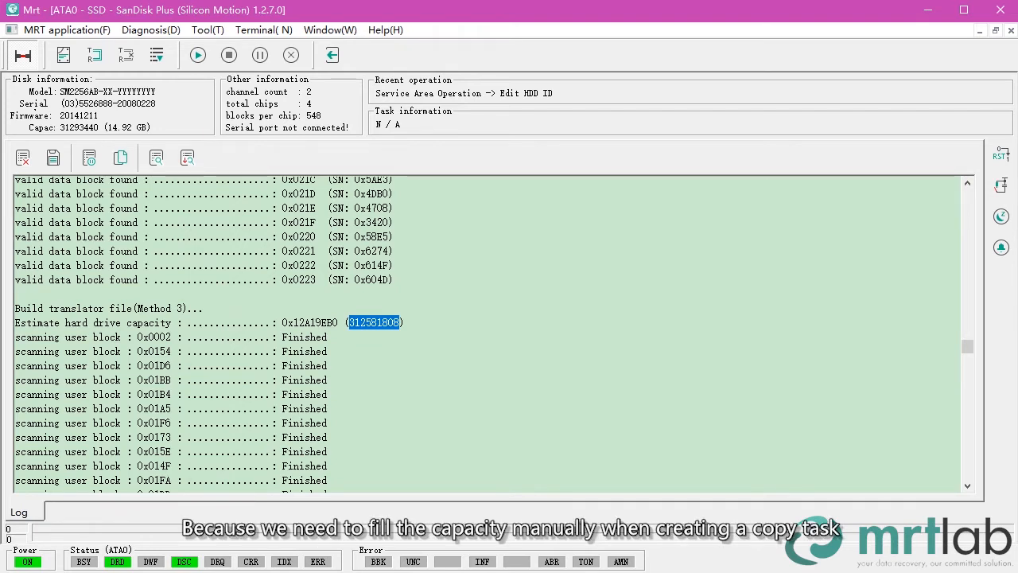
pyautogui.rightClick(391, 324)
pyautogui.click(446, 375)
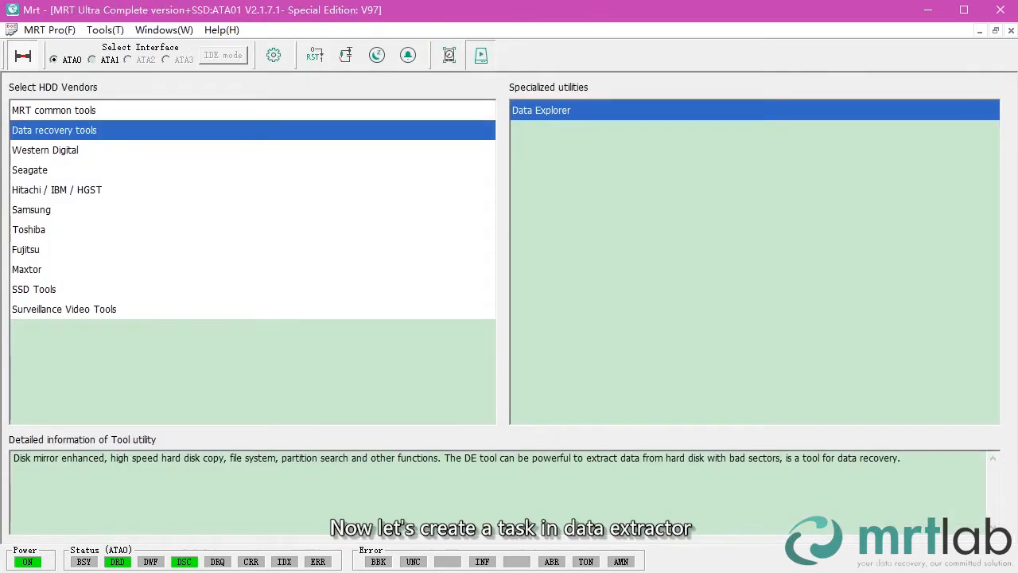
# Start a new Data Explorer task named case with MRT ATA0 as source and Read device information disabled.
pyautogui.press('Return')
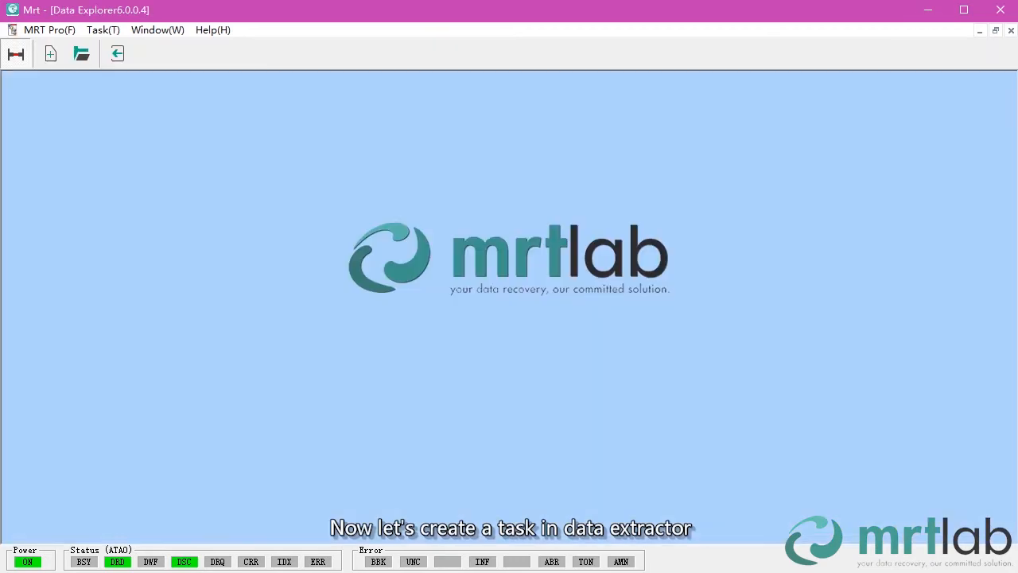
pyautogui.click(51, 54)
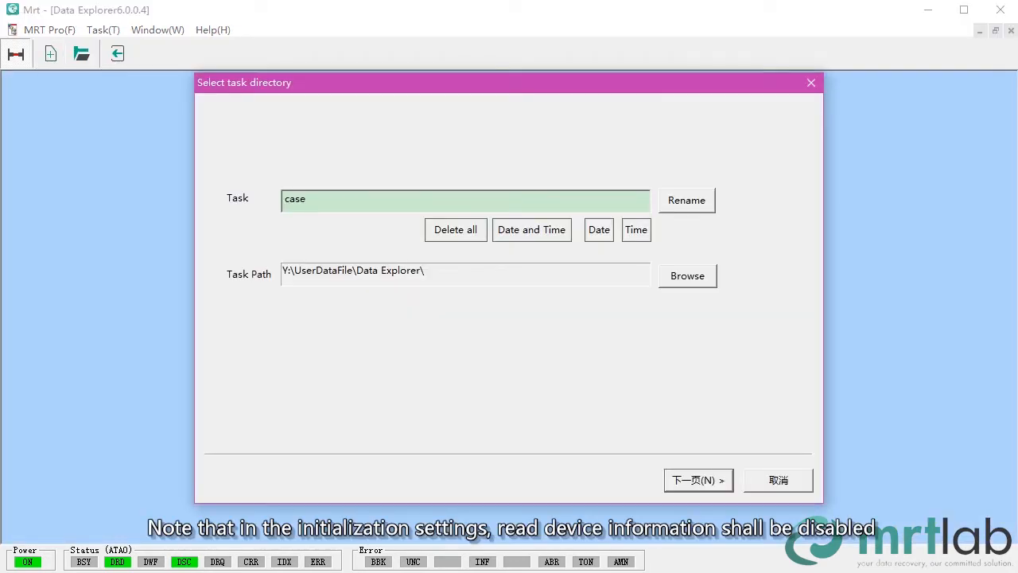
pyautogui.click(698, 480)
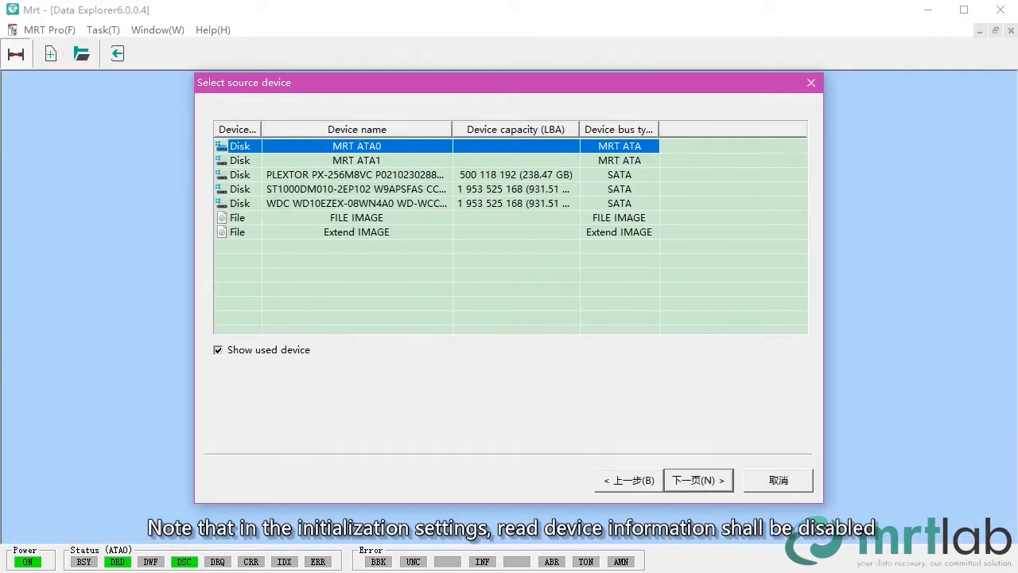
pyautogui.click(698, 480)
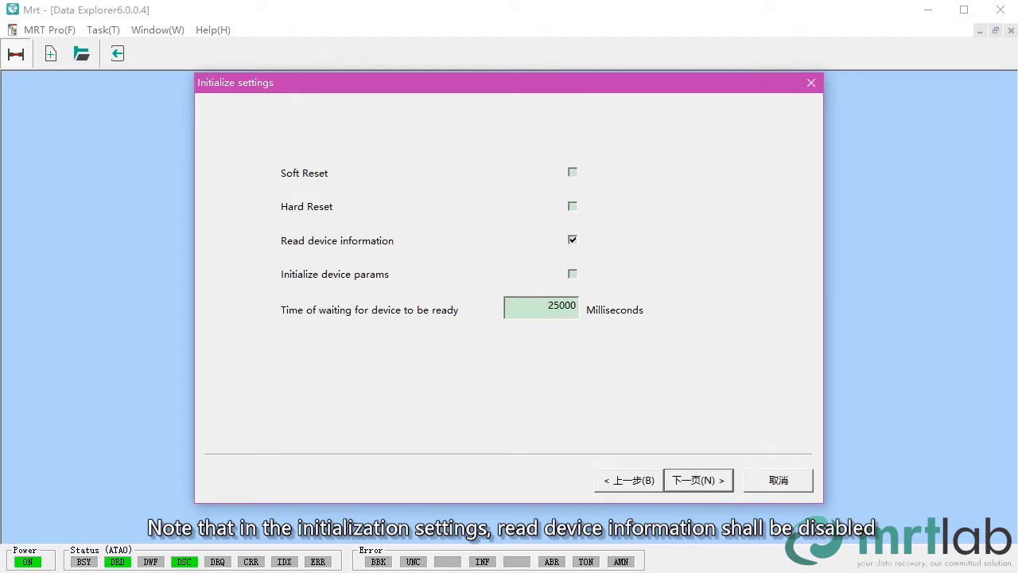
pyautogui.click(573, 239)
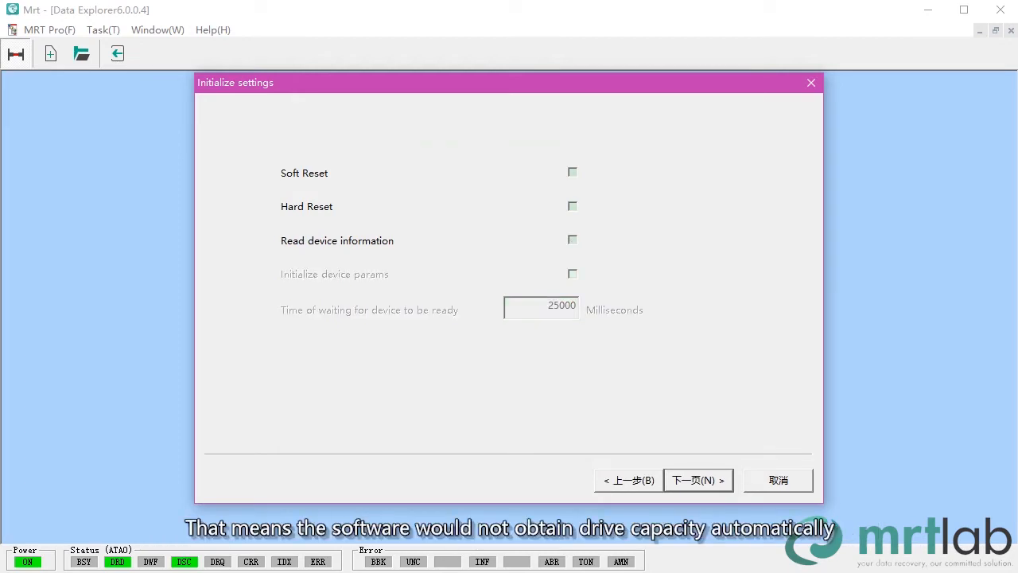
pyautogui.click(698, 480)
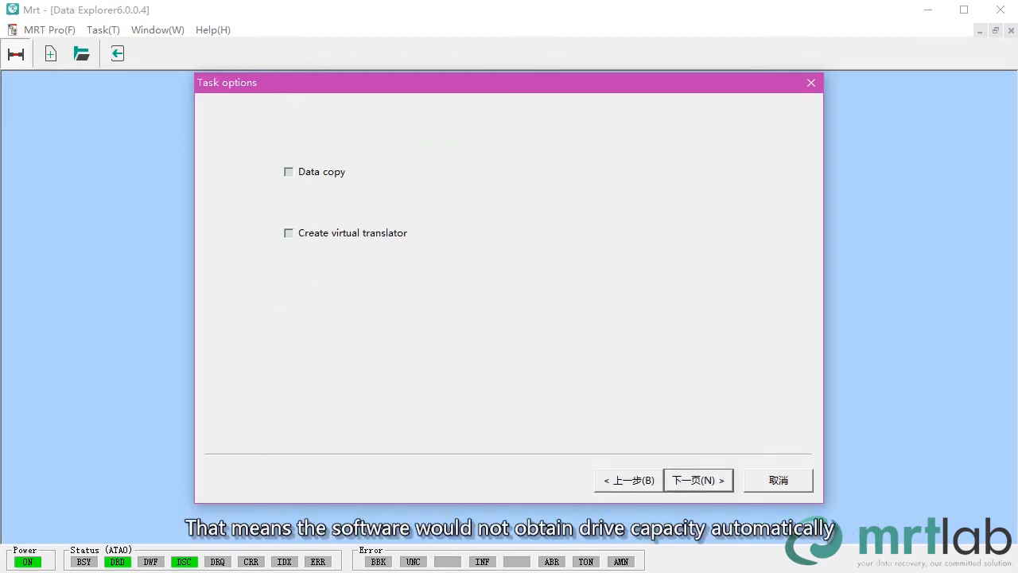
# Configure a data copy with a List of ranges map to a FILE IMAGE in the task directory, with a capacity of 312581808 sectors.
pyautogui.click(289, 172)
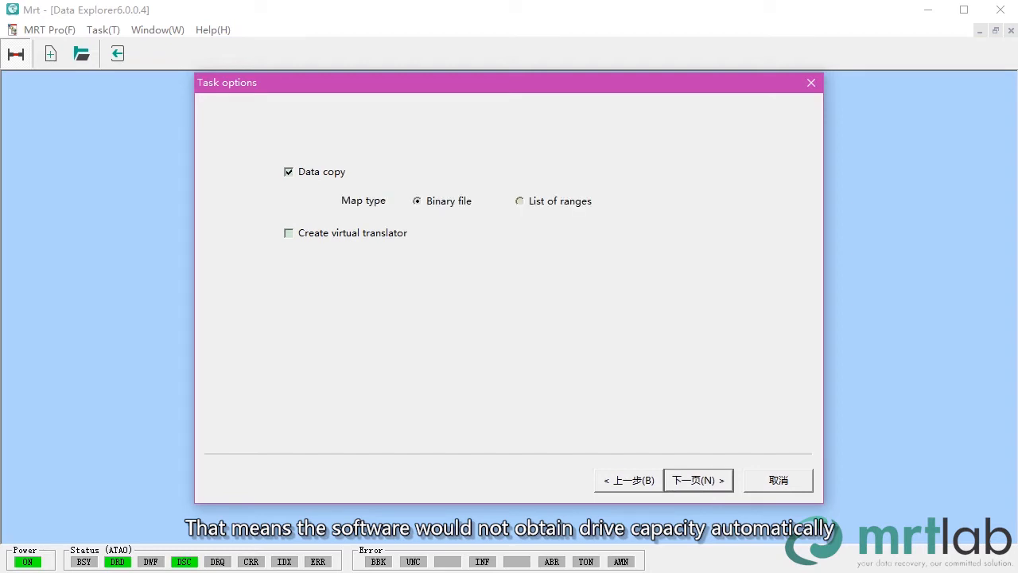
pyautogui.click(519, 201)
pyautogui.click(698, 480)
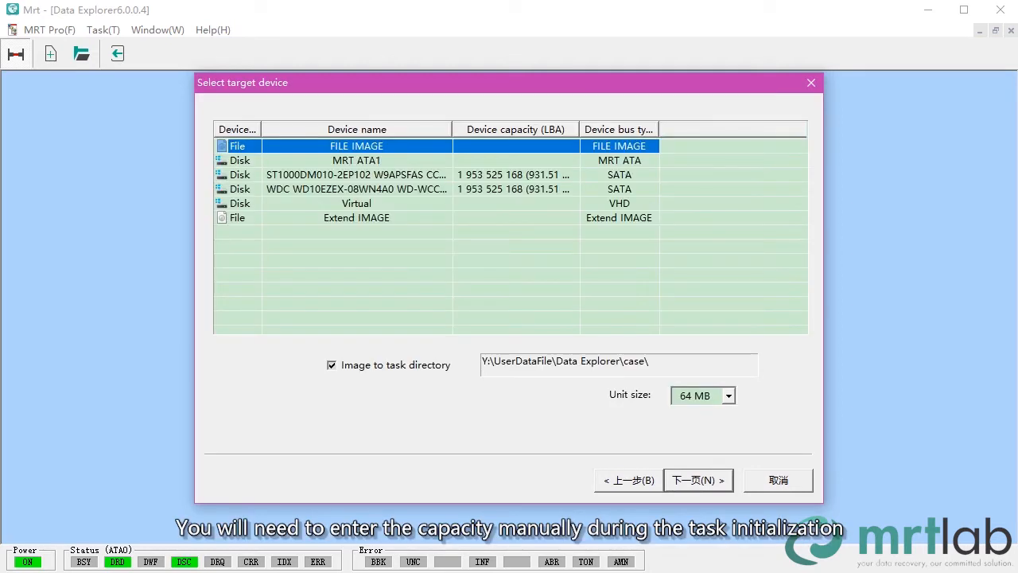
pyautogui.press('Tab')
pyautogui.press('Return')
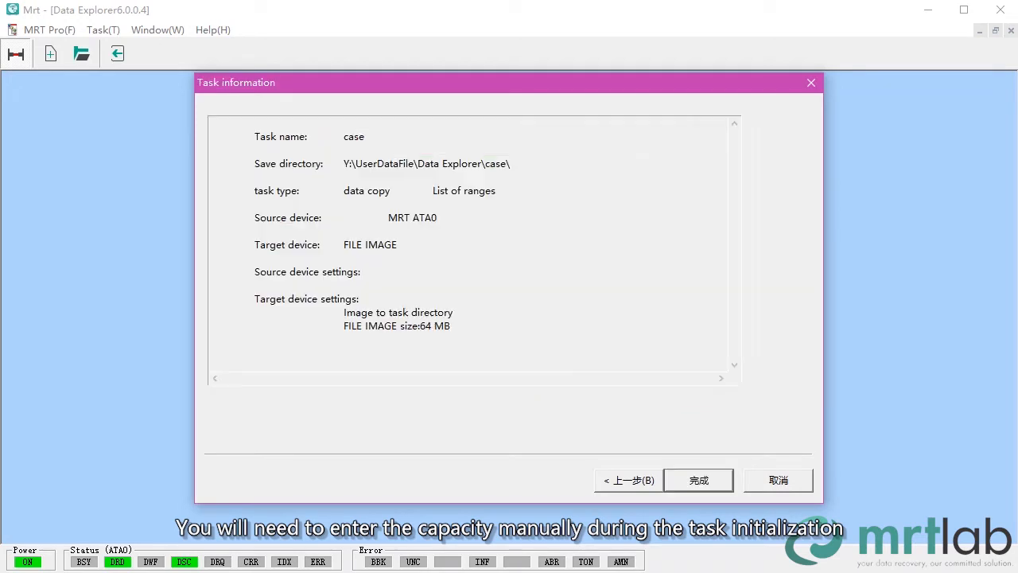
pyautogui.press('Return')
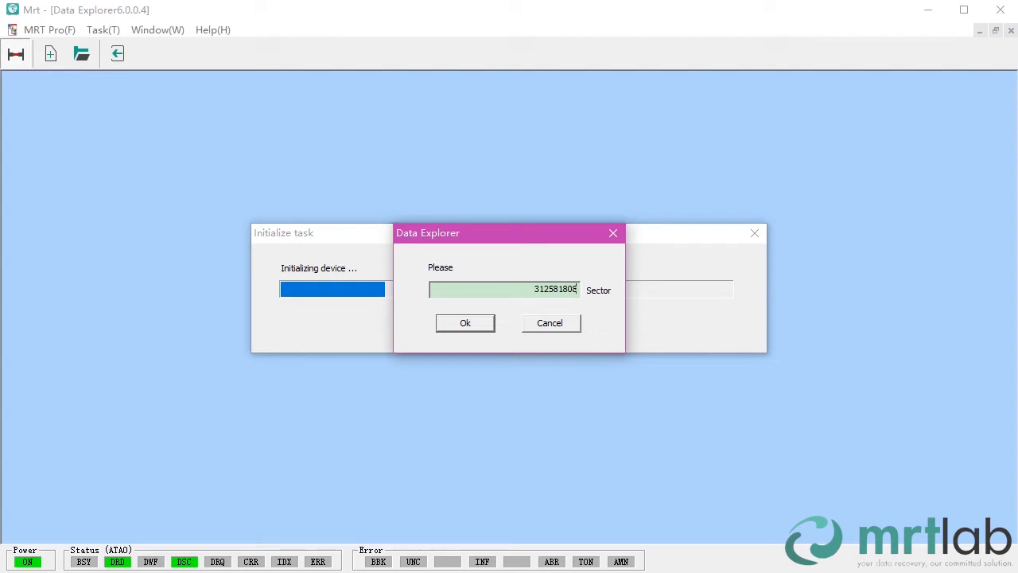
pyautogui.click(486, 322)
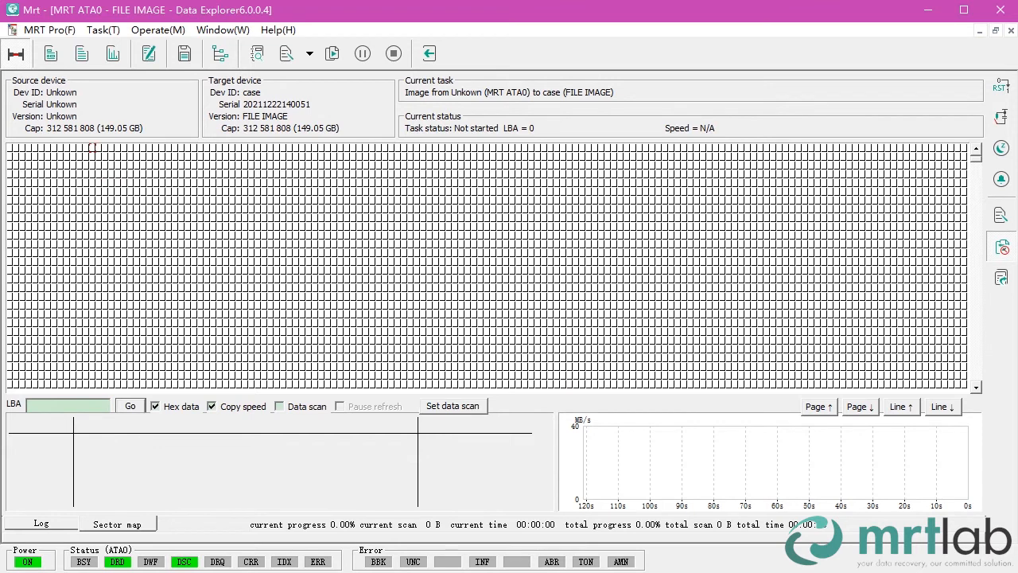
# Use Read from active MRT Utility as the read command in the copy task's parameters.
pyautogui.click(50, 53)
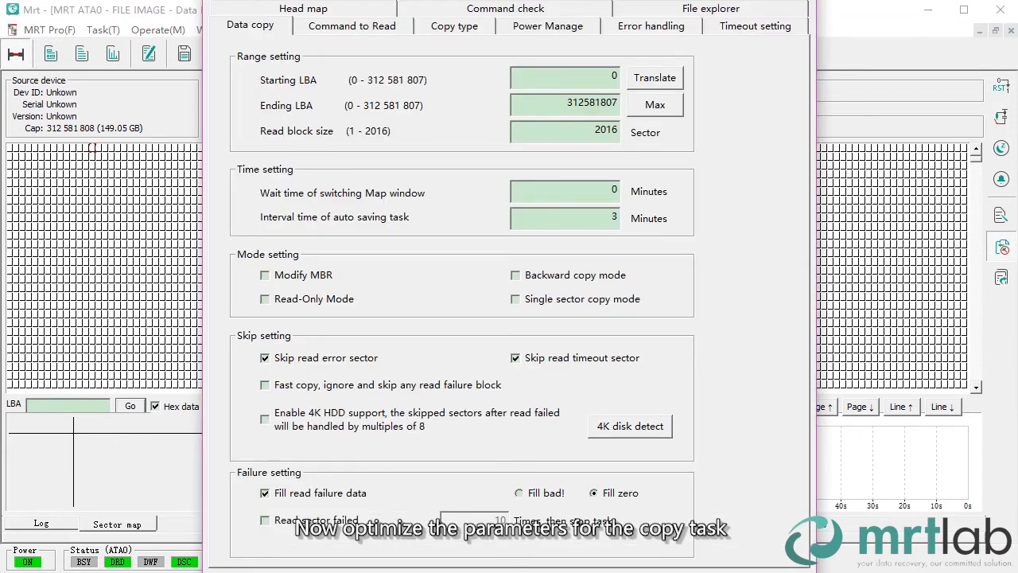
pyautogui.hotkey('ctrl', 'Tab')
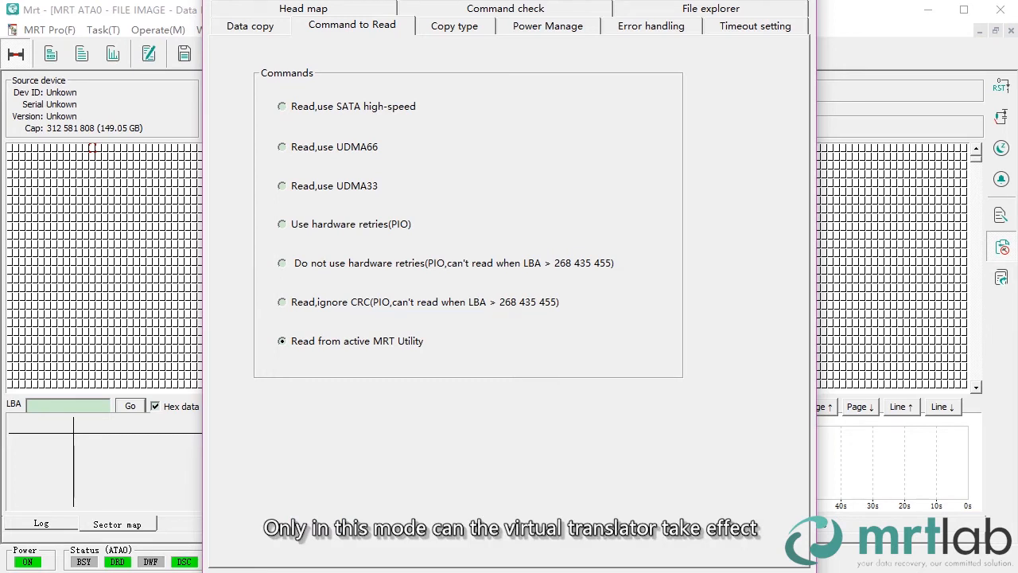
pyautogui.click(630, 333)
# Enable fast copy that skips any read failure block and set the read block size to 100 sectors.
pyautogui.click(250, 26)
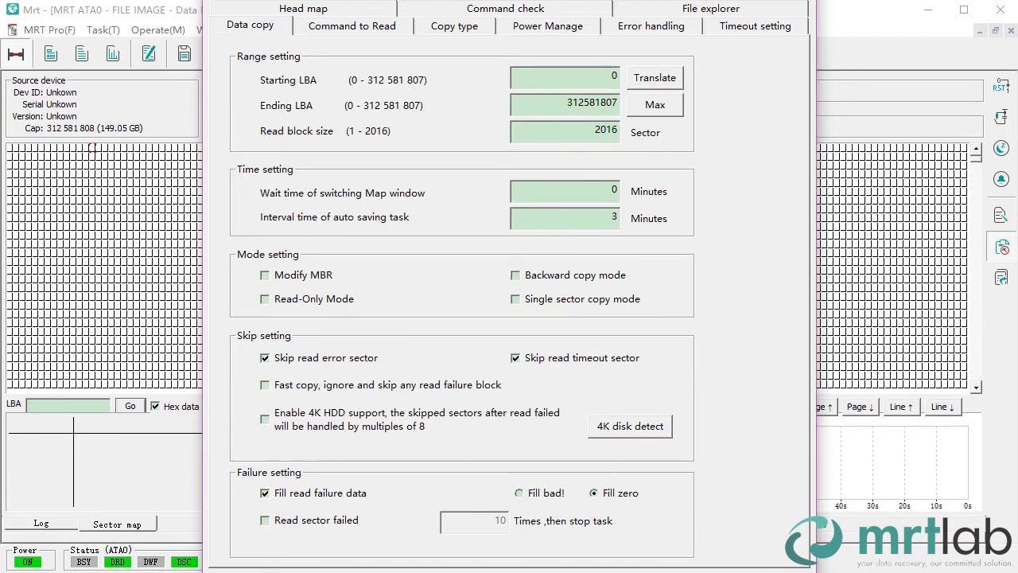
pyautogui.click(264, 385)
pyautogui.doubleClick(617, 130)
pyautogui.write('100')
# Adjust the copy task's error handling and timeout settings, and close the task parameters.
pyautogui.click(651, 26)
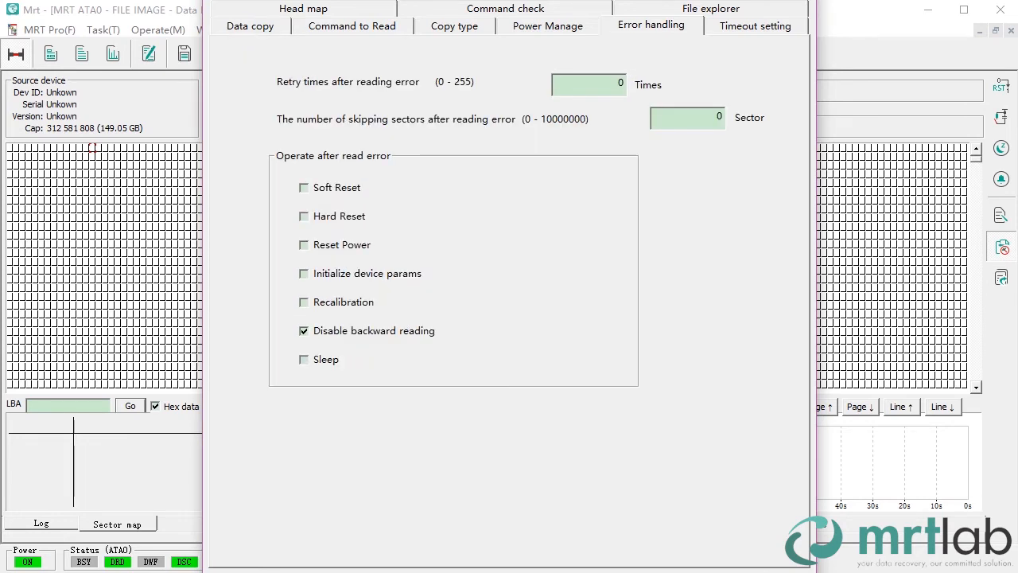
pyautogui.write('00')
pyautogui.click(755, 26)
pyautogui.click(299, 397)
pyautogui.click(644, 332)
pyautogui.press('Escape')
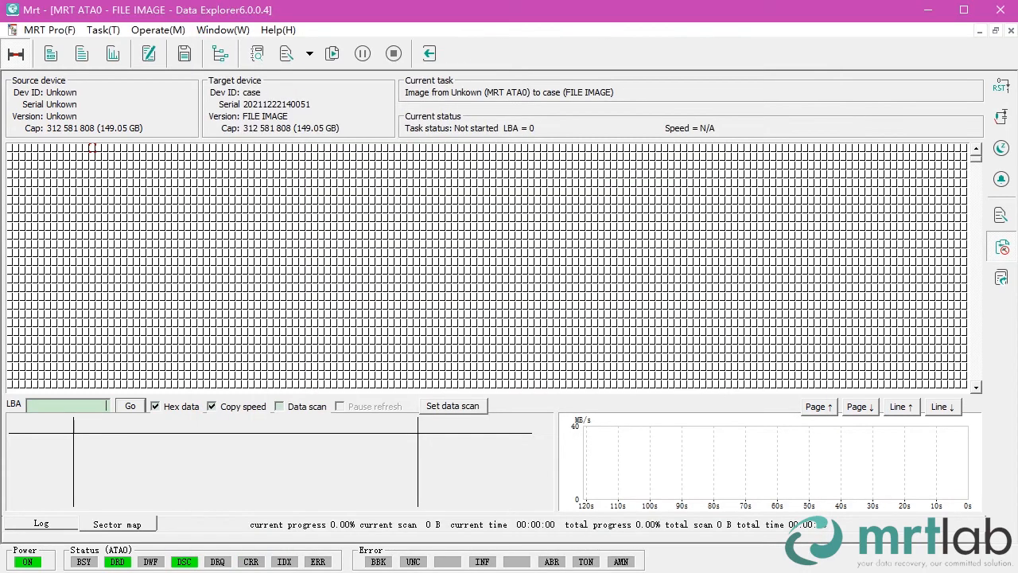
# Inspect the contents of sector 0 in the sector editor and close it.
pyautogui.doubleClick(9, 148)
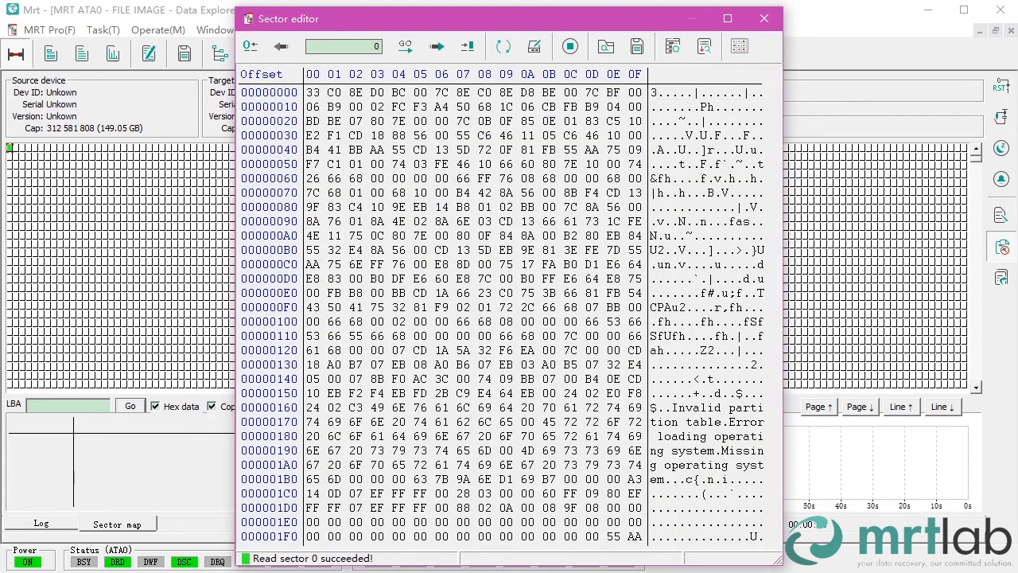
pyautogui.click(764, 18)
# Browse the root folders of Partition 01 and Partition 02 in the task's file tree.
pyautogui.click(220, 54)
pyautogui.doubleClick(122, 91)
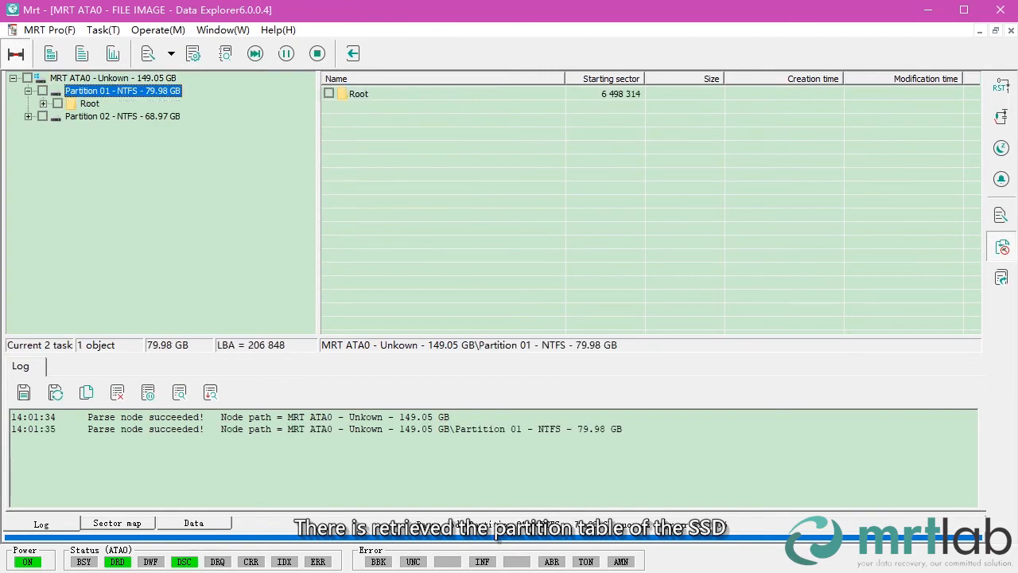
pyautogui.doubleClick(90, 103)
pyautogui.scroll(-1, 154, 204)
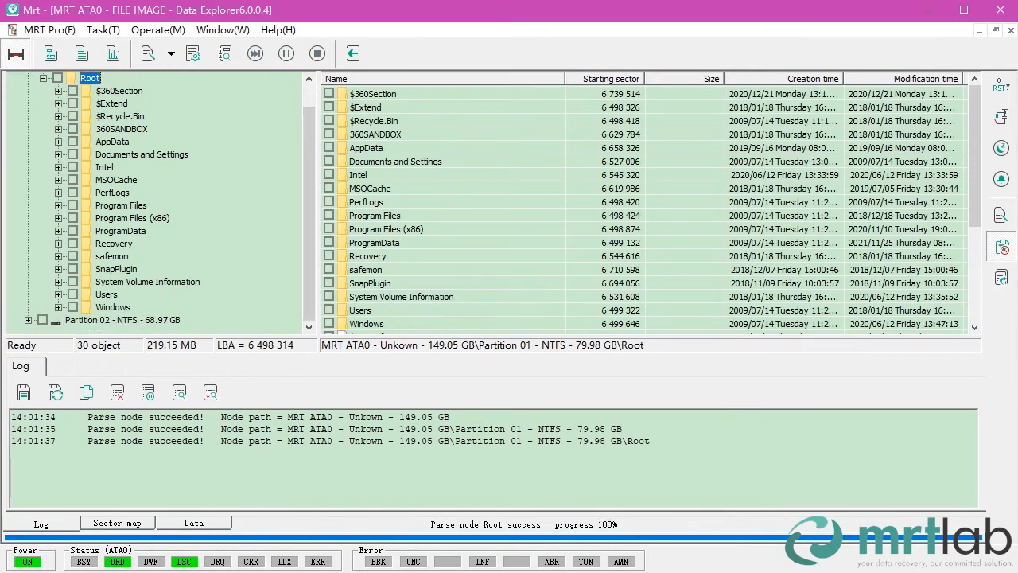
pyautogui.doubleClick(122, 320)
pyautogui.doubleClick(90, 319)
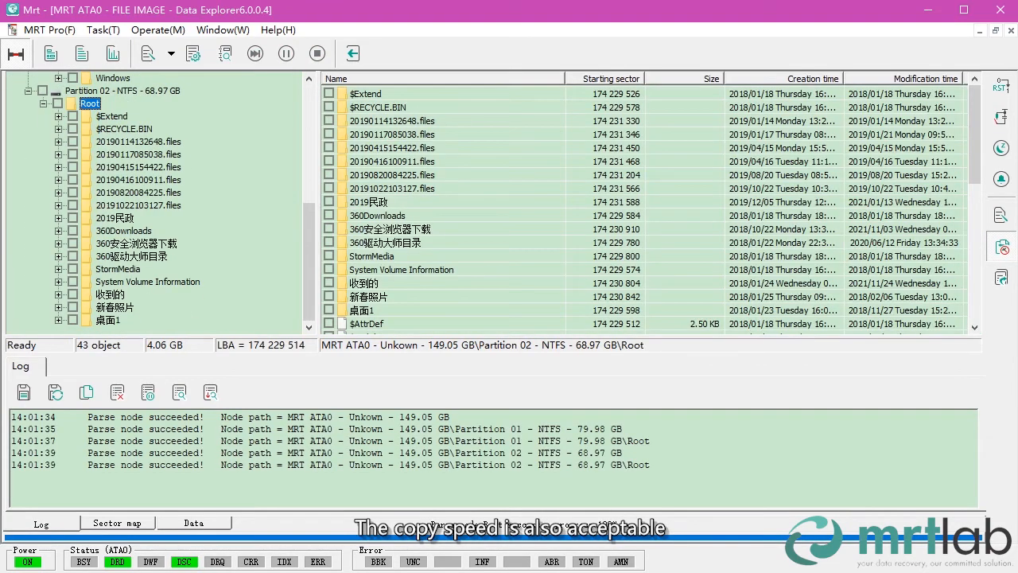
# Return to the sector map and start the data copy task.
pyautogui.scroll(7, 154, 203)
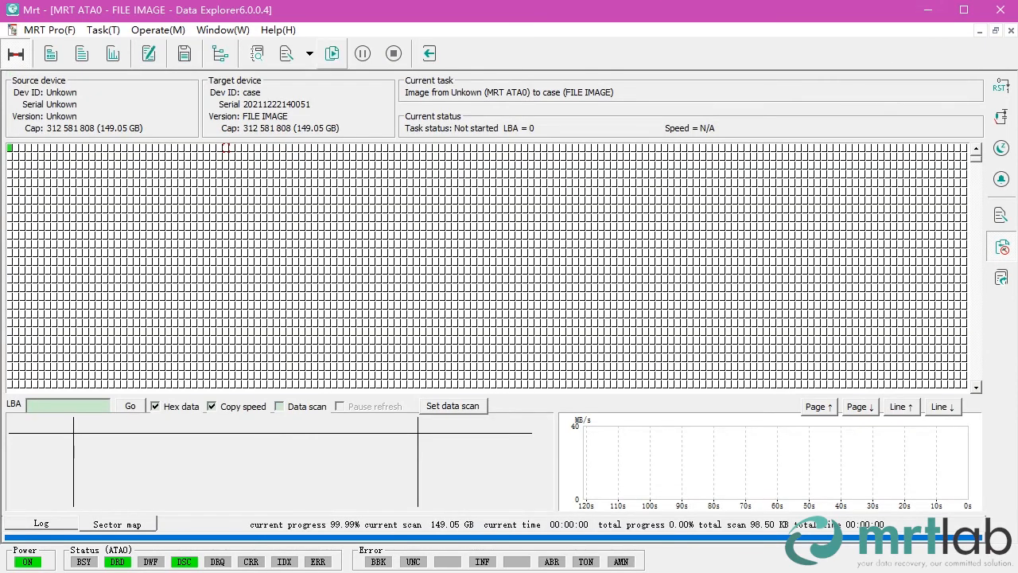
pyautogui.click(331, 54)
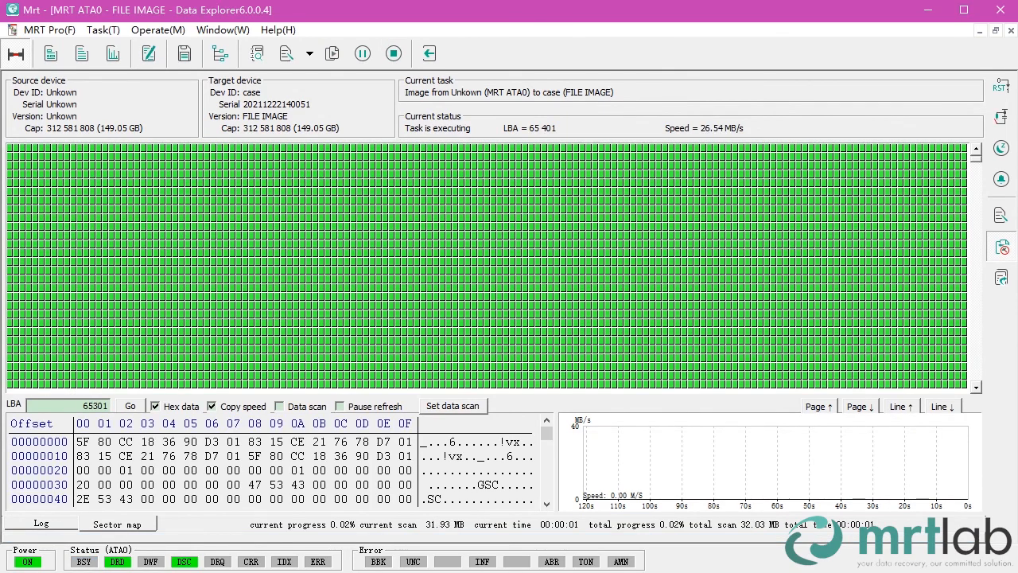